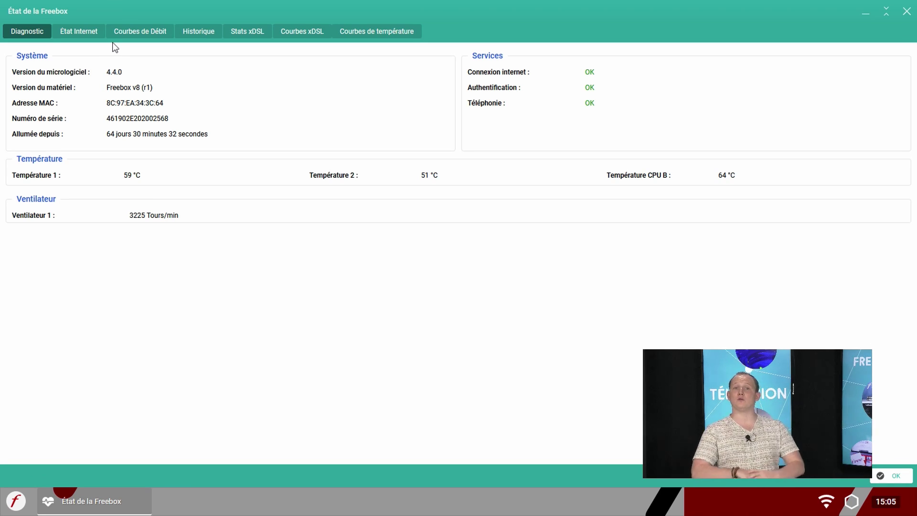
Step: Review the Freebox status pages for Internet state, throughput curves, history, xDSL stats, xDSL curves and temperature curves
{"action": "left_click", "coordinate": [84, 33]}
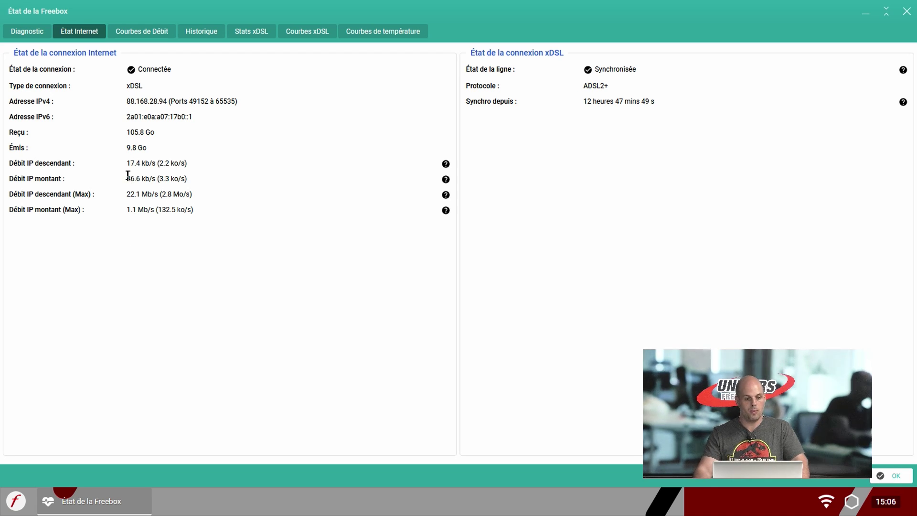
{"action": "left_click", "coordinate": [159, 33]}
{"action": "left_click", "coordinate": [190, 34]}
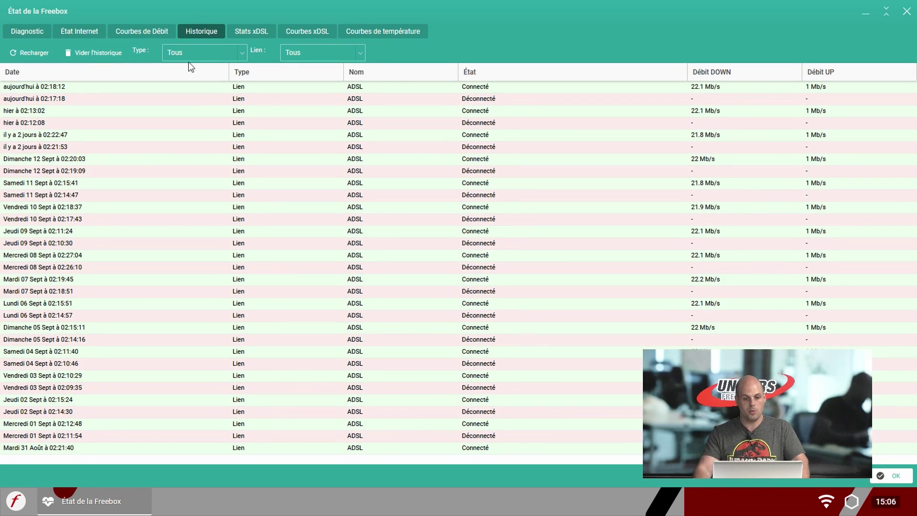
{"action": "left_click", "coordinate": [253, 29]}
{"action": "left_click", "coordinate": [301, 32]}
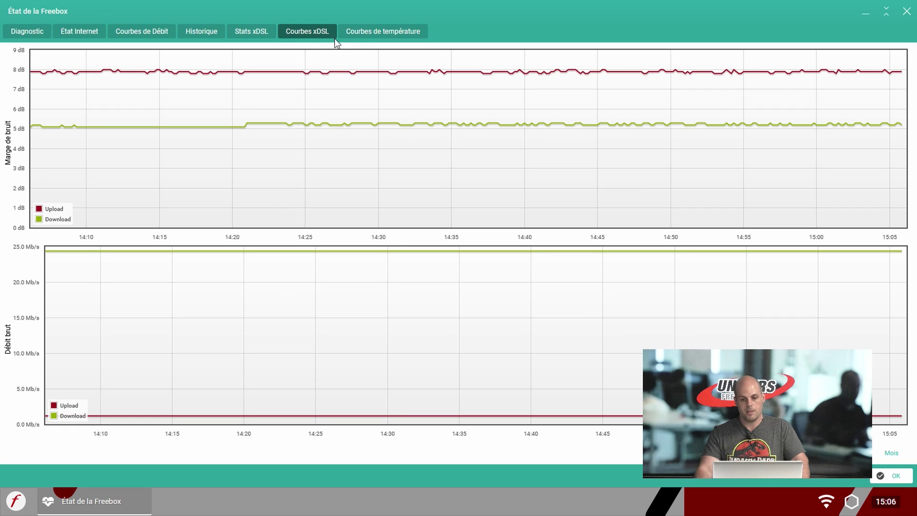
{"action": "left_click", "coordinate": [364, 27]}
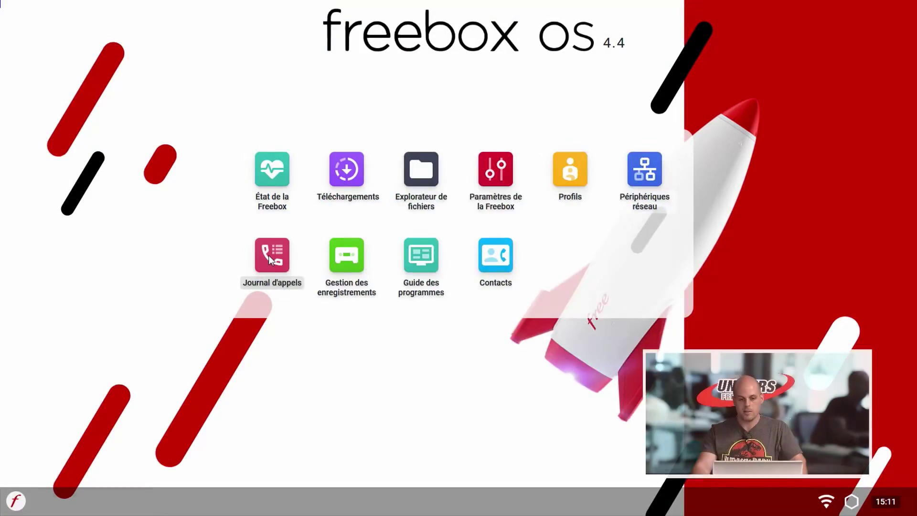
Step: Open the Journal d'appels, view its call-type filter options, and close the call log
{"action": "left_click", "coordinate": [268, 255]}
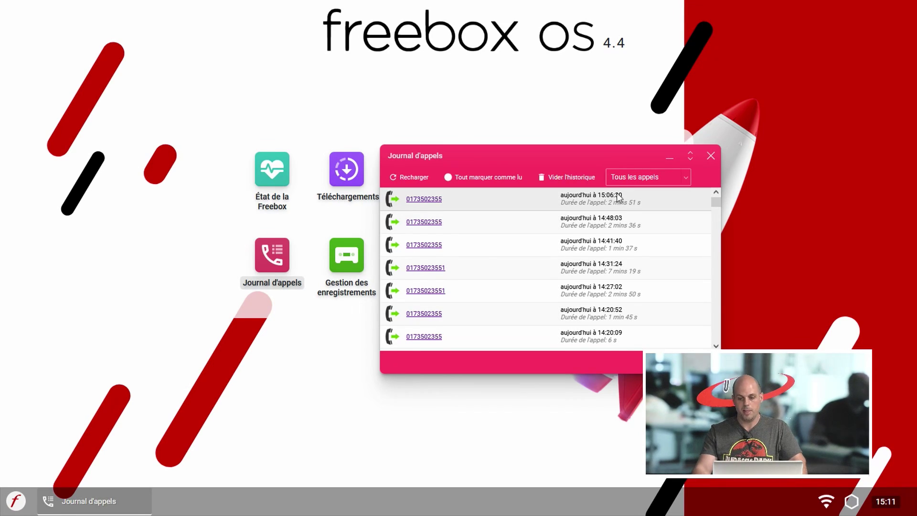
{"action": "left_click", "coordinate": [627, 177]}
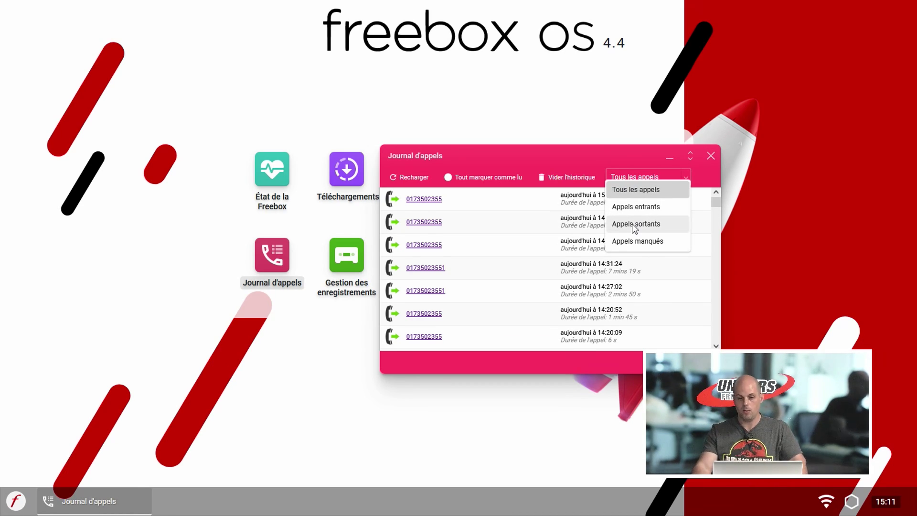
{"action": "left_click", "coordinate": [708, 159]}
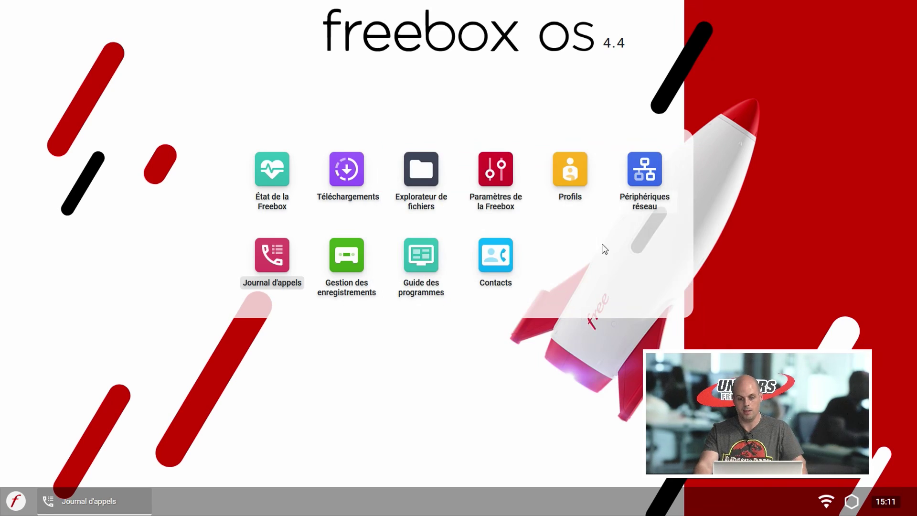
Step: View the contact import options in Contacts, and start a blank new contact to review its fields
{"action": "left_click", "coordinate": [499, 255]}
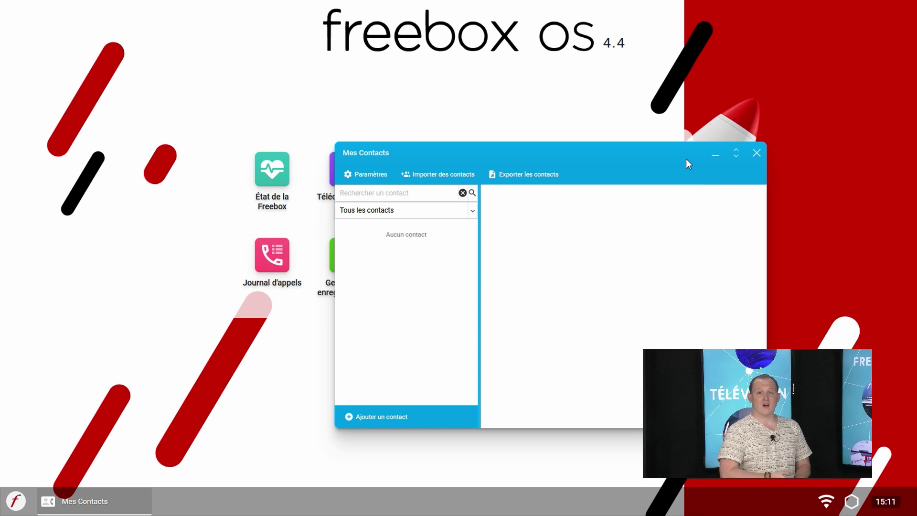
{"action": "left_click", "coordinate": [448, 170]}
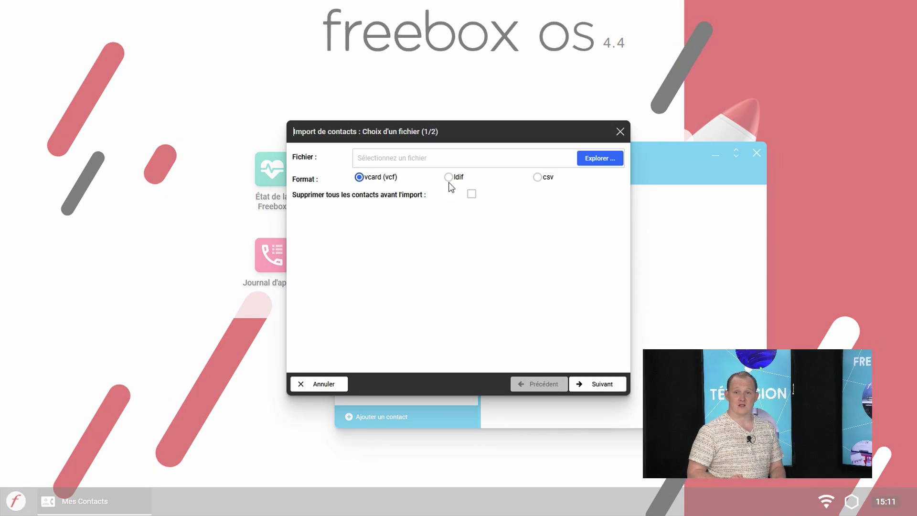
{"action": "left_click", "coordinate": [624, 136]}
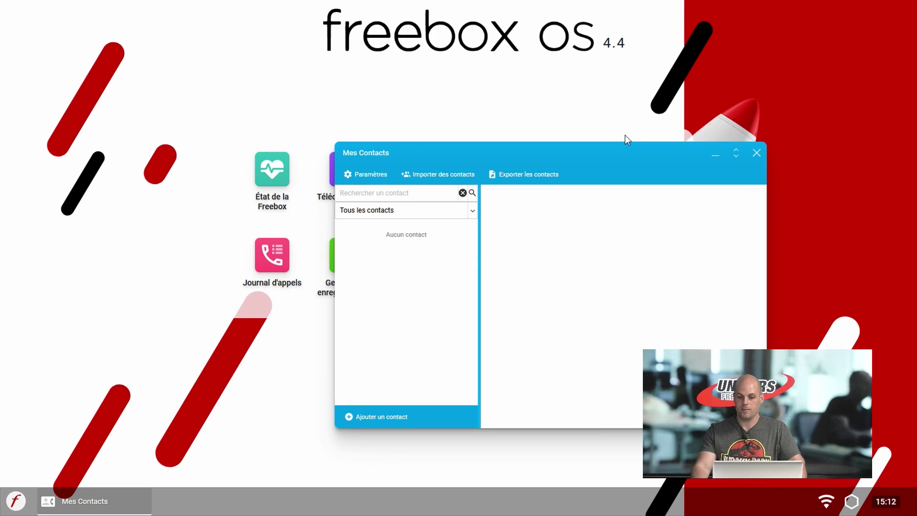
{"action": "left_click", "coordinate": [390, 417]}
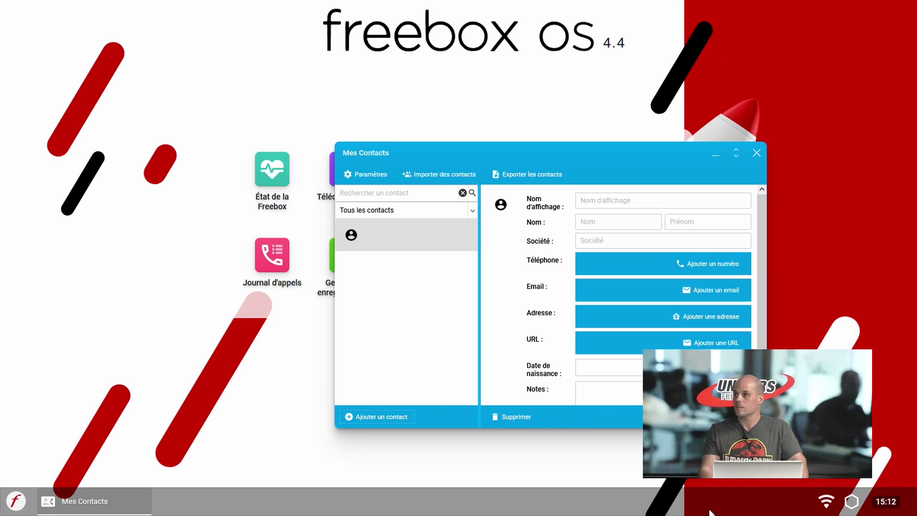
{"action": "scroll", "coordinate": [664, 286], "scroll_direction": "down", "scroll_amount": 2}
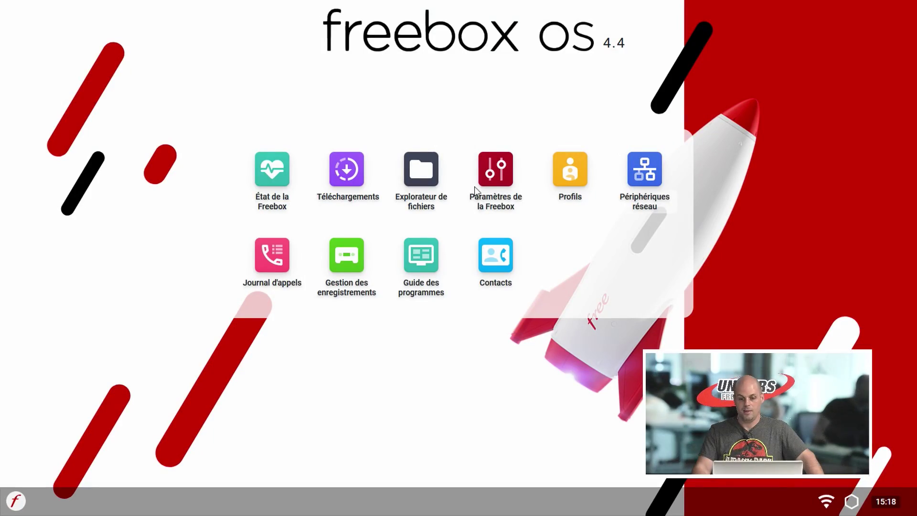
Step: Open Paramètres de la Freebox, view the Mode avancé settings, and return to Mode Simplifié
{"action": "left_click", "coordinate": [488, 168]}
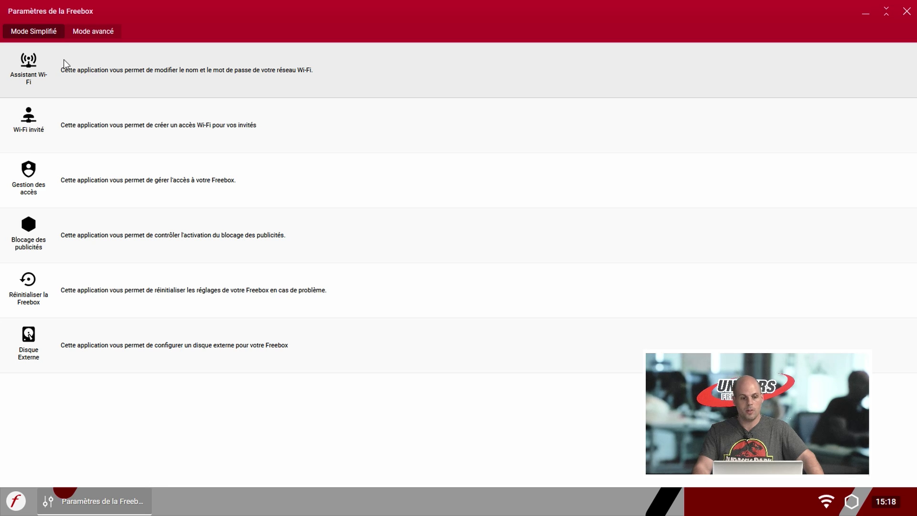
{"action": "left_click", "coordinate": [100, 32]}
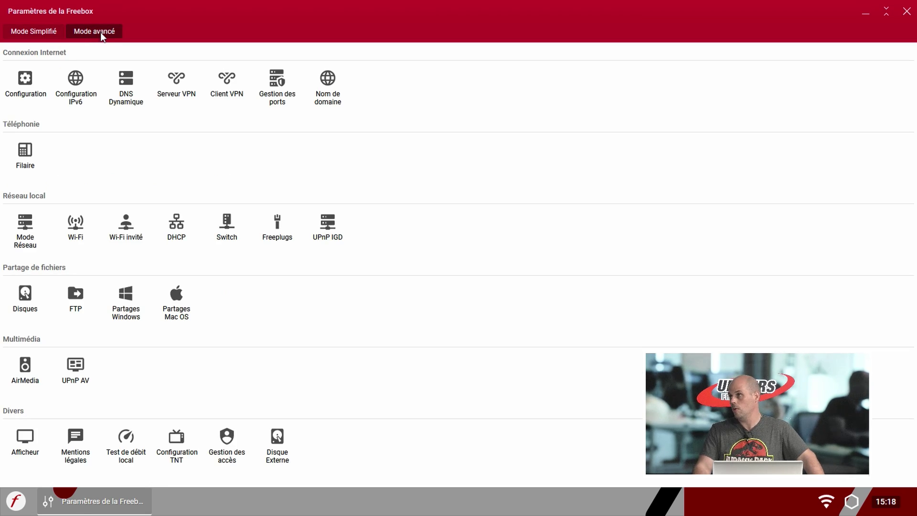
{"action": "left_click", "coordinate": [24, 31]}
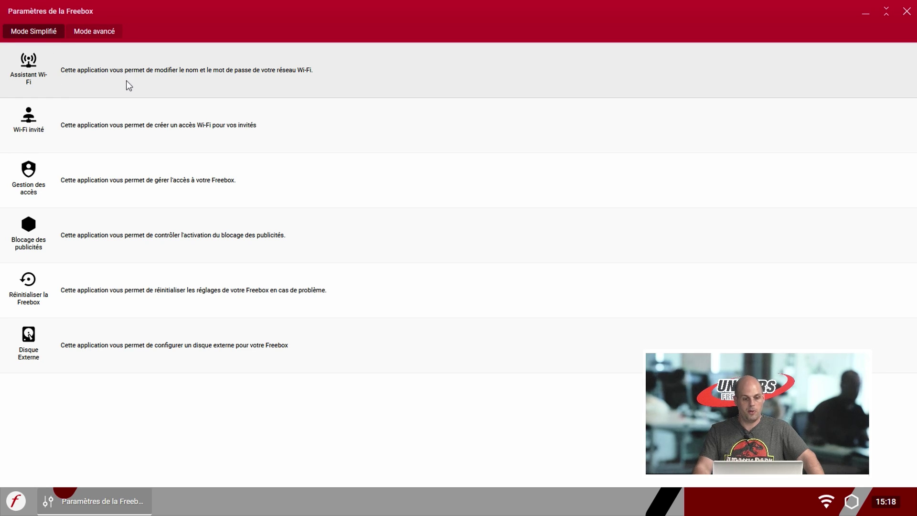
Step: Go through the Assistant Wi-Fi as far as its network name and password settings, and exit without validating
{"action": "left_click", "coordinate": [129, 91]}
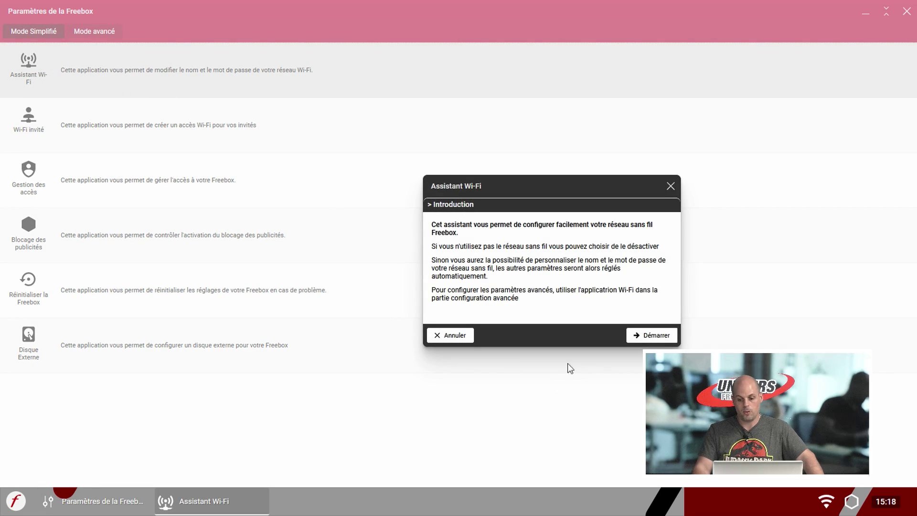
{"action": "left_click", "coordinate": [654, 337]}
{"action": "left_click", "coordinate": [648, 337]}
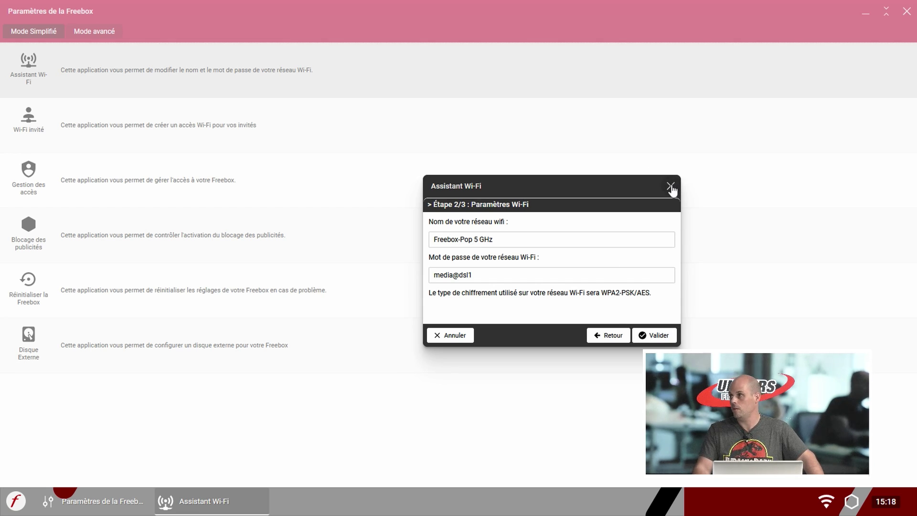
{"action": "left_click", "coordinate": [671, 190]}
Step: View the options for creating a Wi-Fi invité access, and close the guest Wi-Fi settings without saving
{"action": "left_click", "coordinate": [184, 127]}
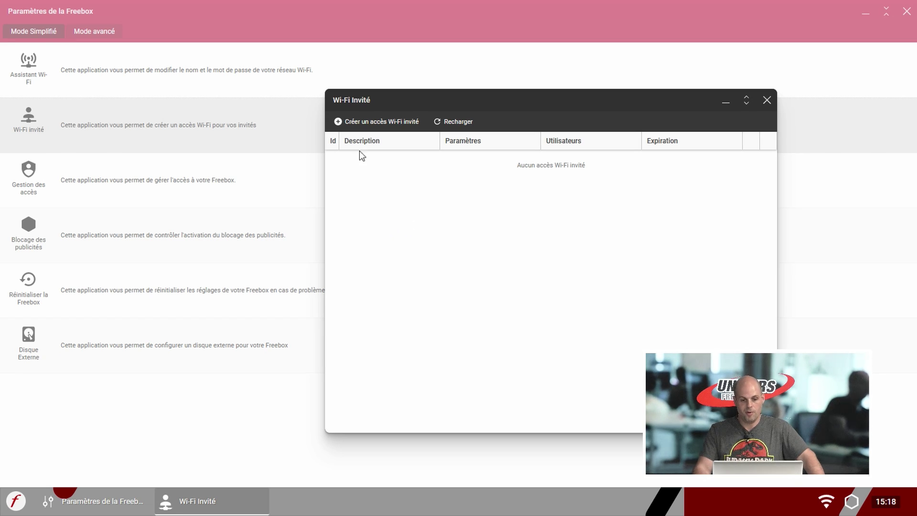
{"action": "left_click", "coordinate": [394, 122]}
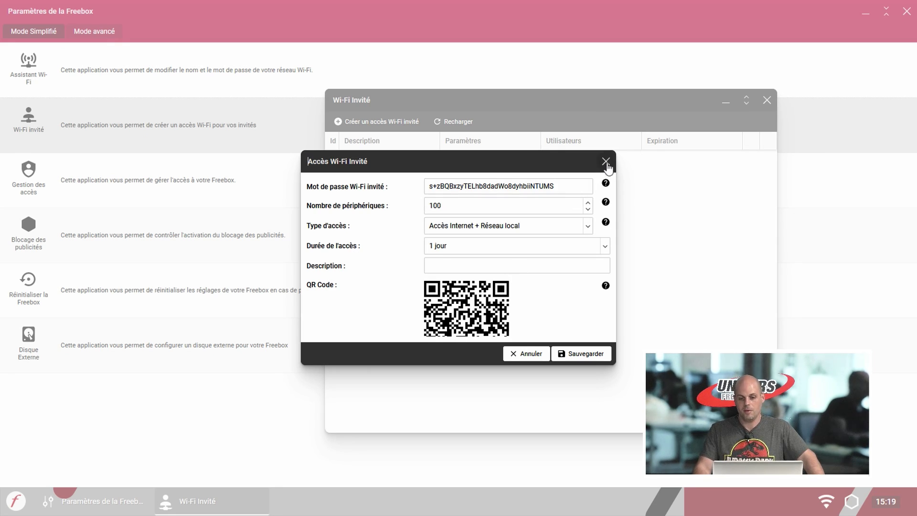
{"action": "left_click", "coordinate": [606, 162]}
{"action": "left_click", "coordinate": [766, 100]}
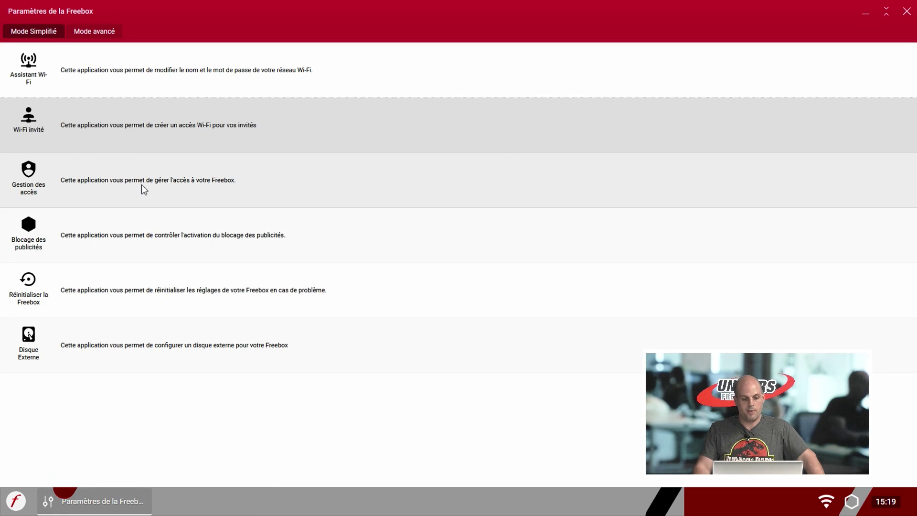
Step: Review the Gestion des accès parameters, including the administrator password and remote access options, and close them
{"action": "left_click", "coordinate": [149, 190]}
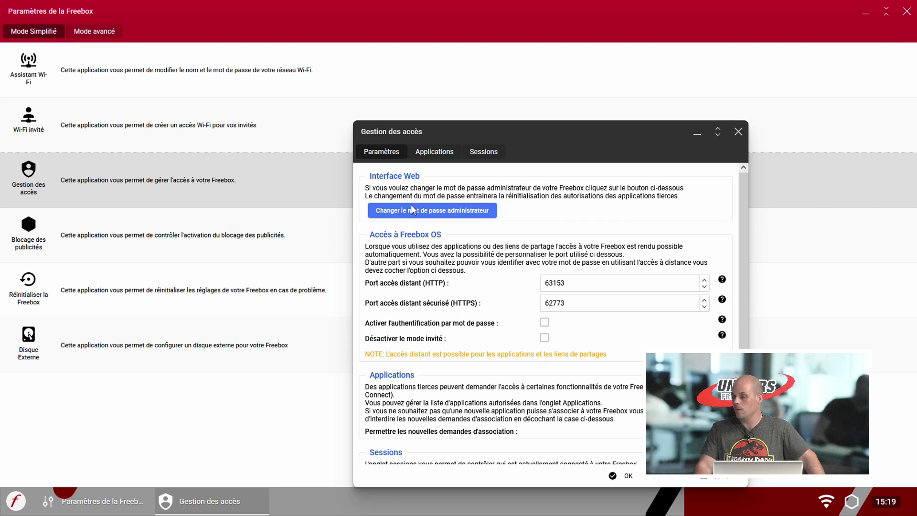
{"action": "scroll", "coordinate": [428, 333], "scroll_direction": "down", "scroll_amount": 1}
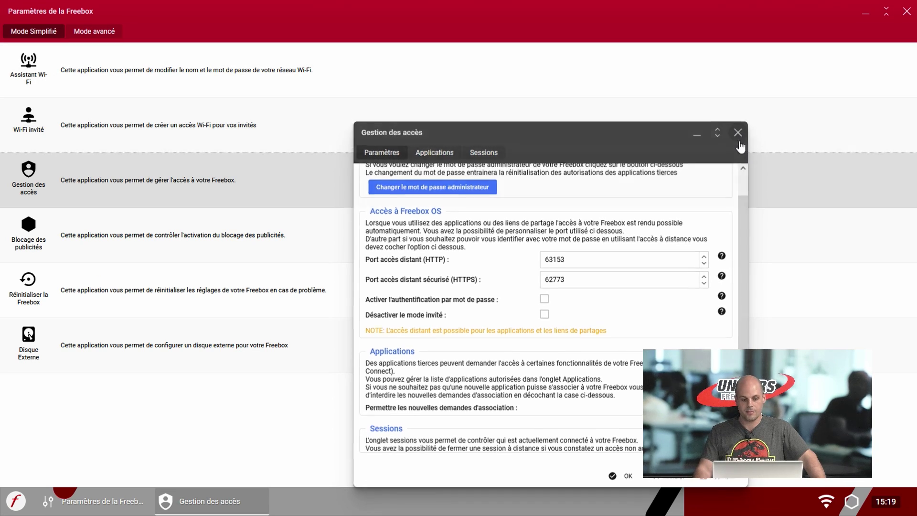
{"action": "left_click", "coordinate": [738, 131]}
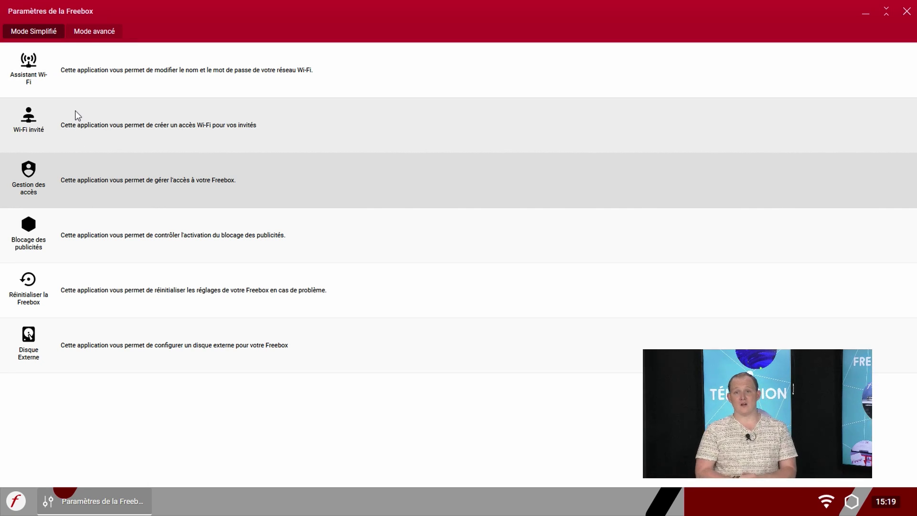
Step: Switch the settings to Mode avancé, review the status of the local network's Wi-Fi card, and close it
{"action": "left_click", "coordinate": [95, 32]}
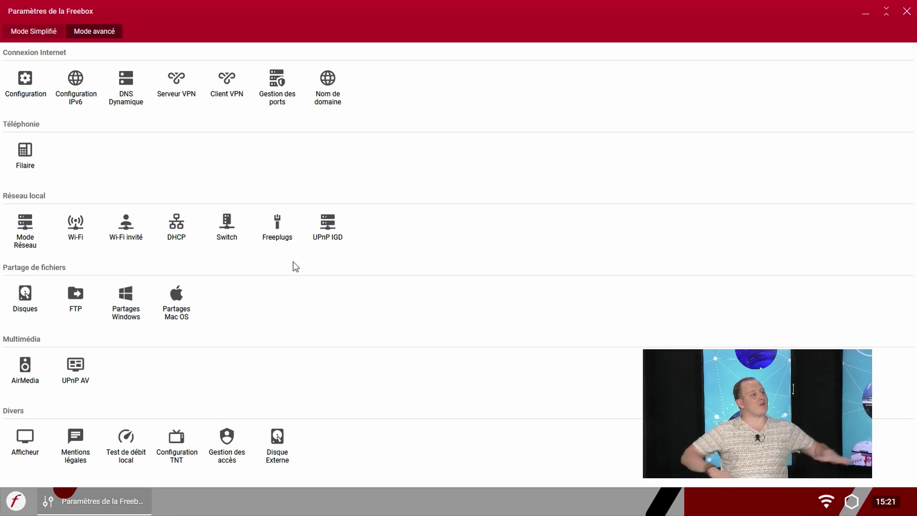
{"action": "left_click", "coordinate": [68, 230]}
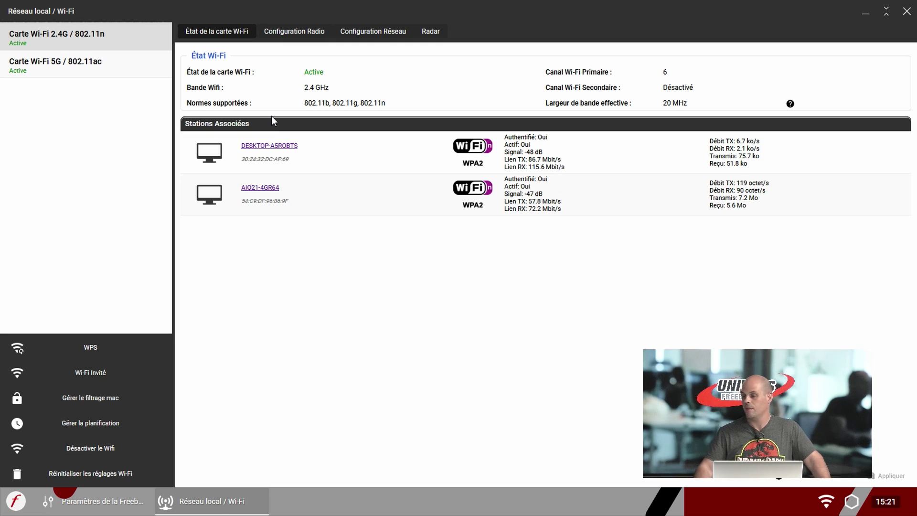
{"action": "mouse_move", "coordinate": [906, 2]}
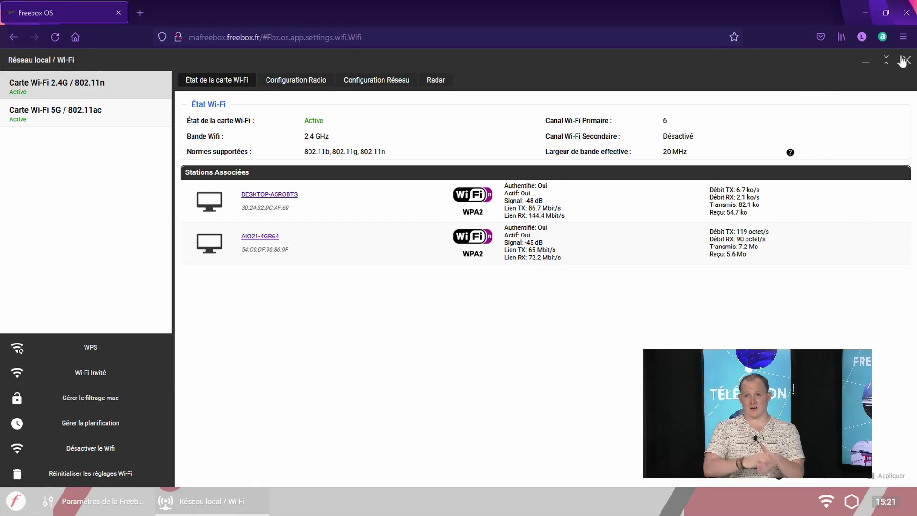
{"action": "left_click", "coordinate": [905, 60]}
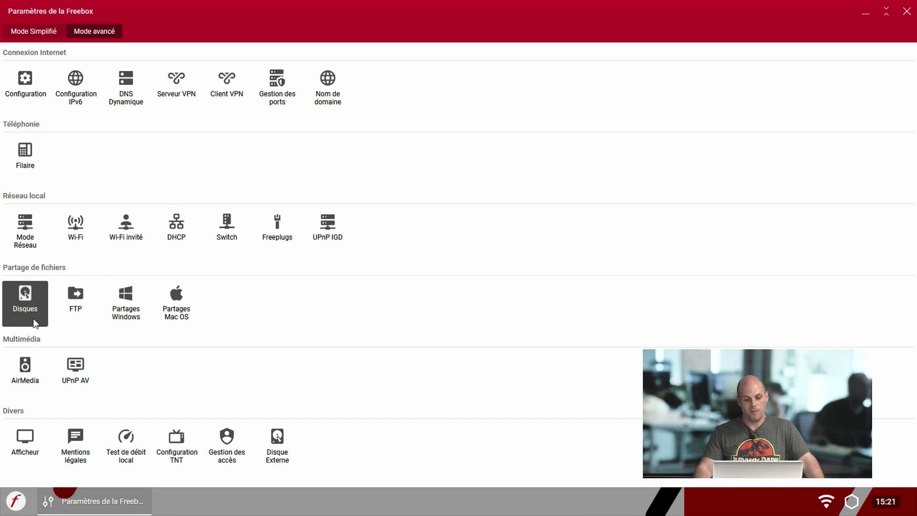
Step: View the file-sharing Disques settings, close them, and open the AirMedia settings
{"action": "left_click", "coordinate": [33, 319]}
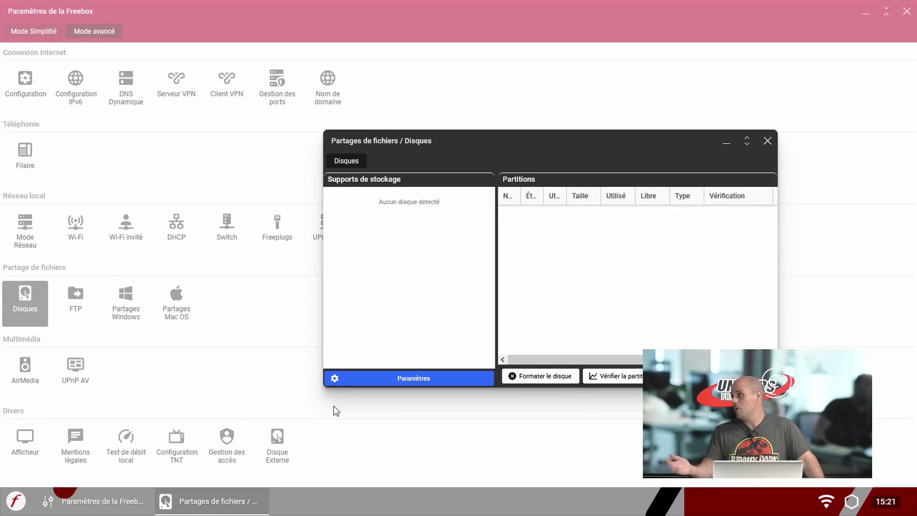
{"action": "left_click", "coordinate": [767, 141]}
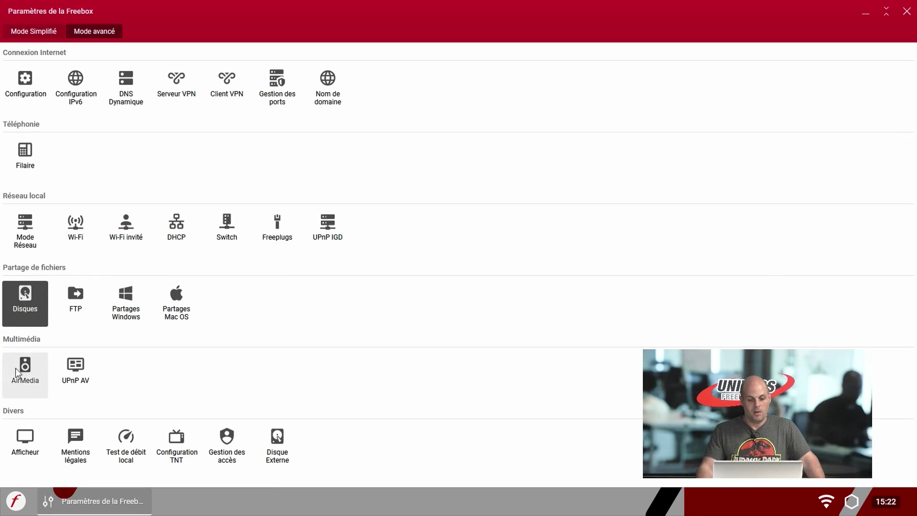
{"action": "left_click", "coordinate": [17, 373]}
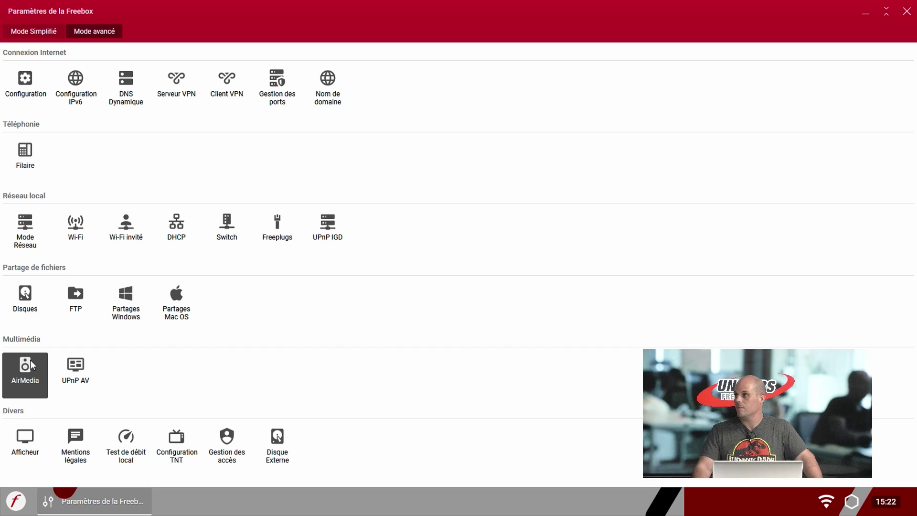
Step: Enable Cacher la clé WiFi in the Afficheur settings and close them
{"action": "left_click", "coordinate": [33, 455]}
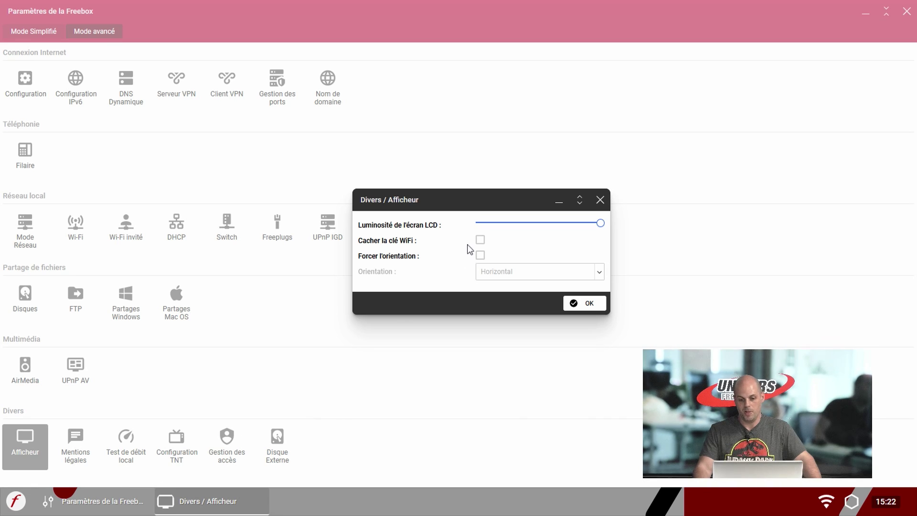
{"action": "left_click", "coordinate": [481, 239]}
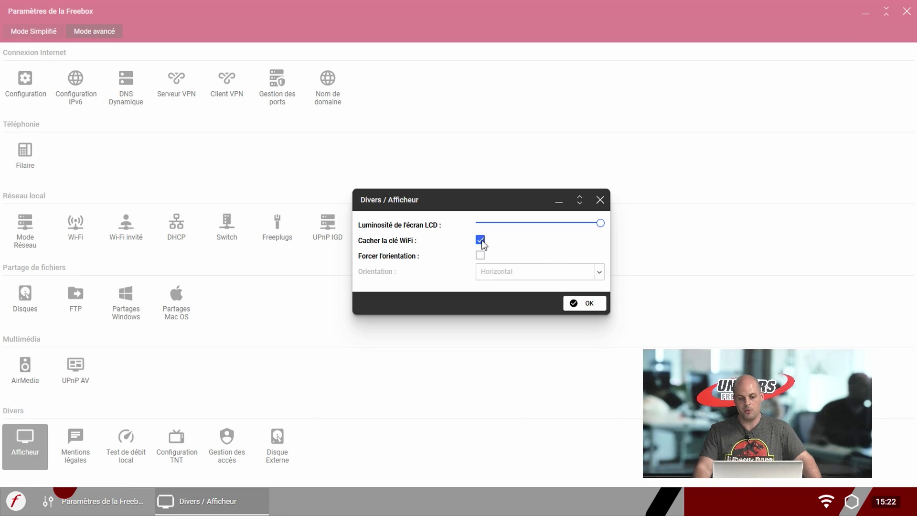
{"action": "left_click", "coordinate": [599, 199]}
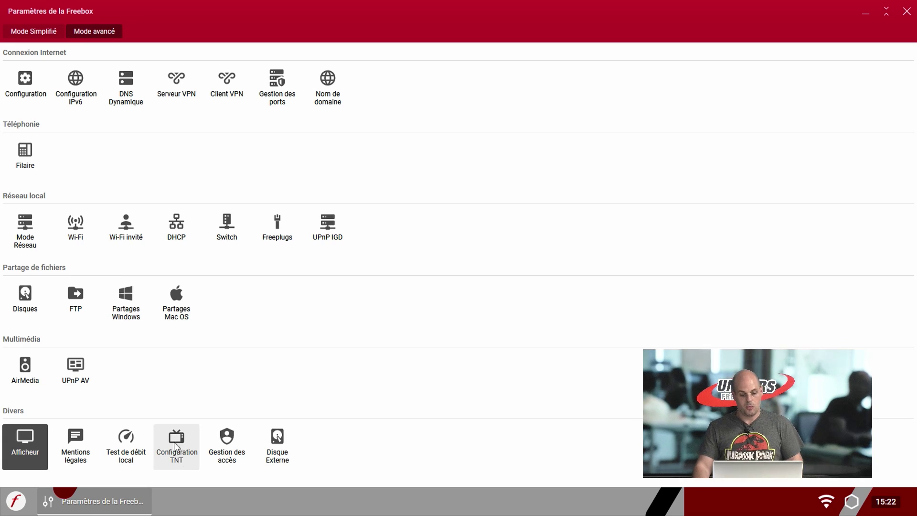
Step: View the local network speed test's download files and close the test
{"action": "left_click", "coordinate": [134, 448]}
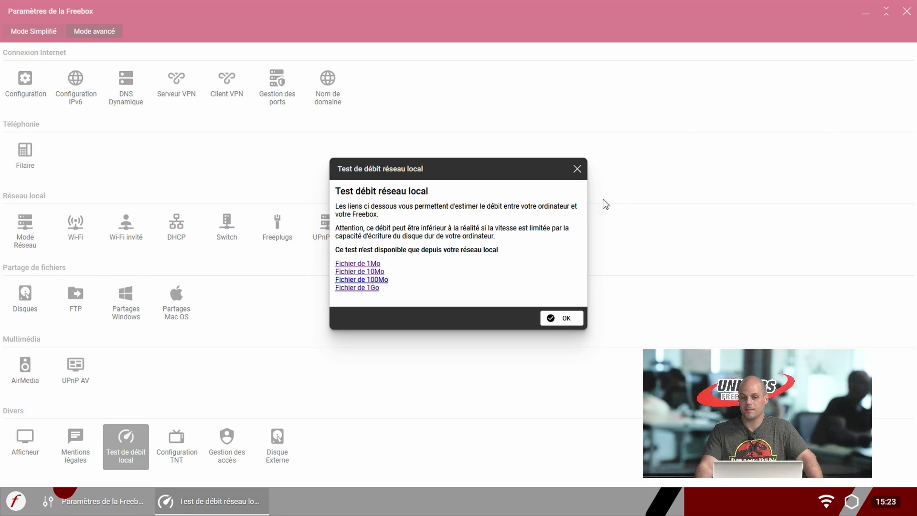
{"action": "left_click", "coordinate": [578, 169]}
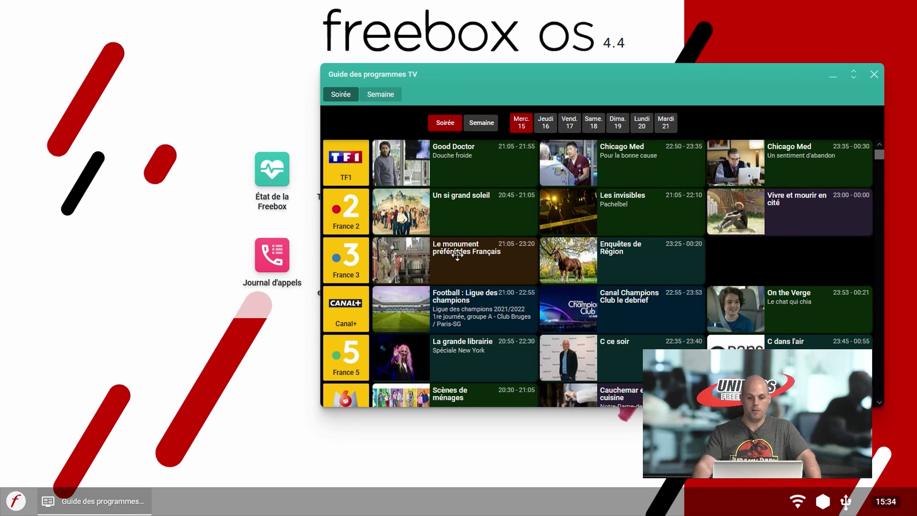
Step: View the Good Doctor programme details and its recording form, then close them and the TV guide without saving
{"action": "double_click", "coordinate": [473, 170]}
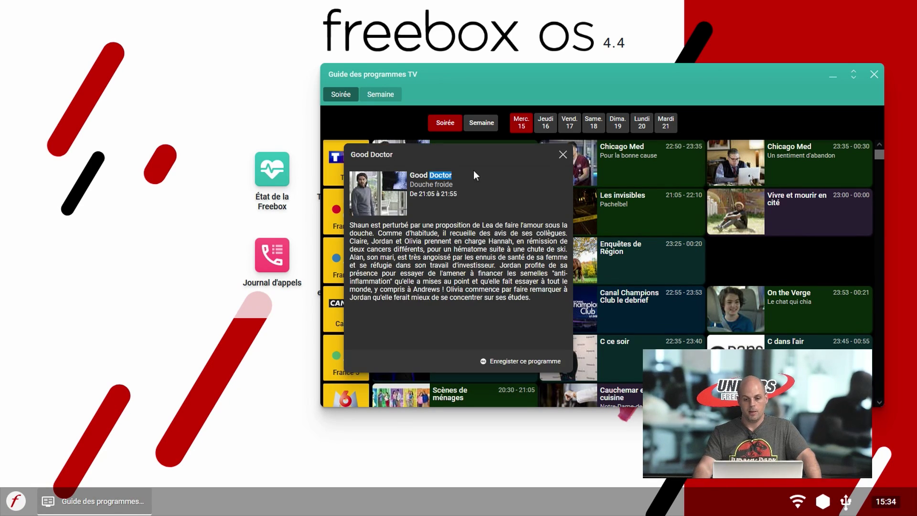
{"action": "left_click", "coordinate": [517, 361]}
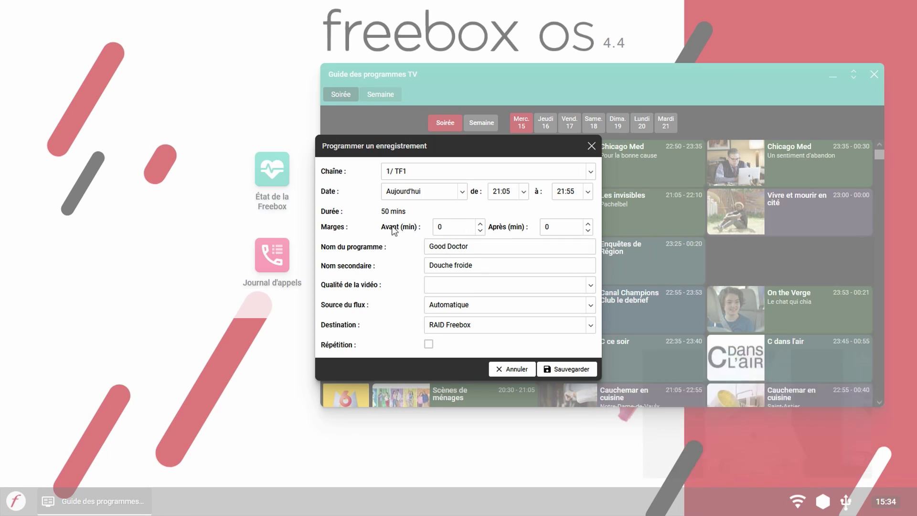
{"action": "left_click", "coordinate": [592, 147]}
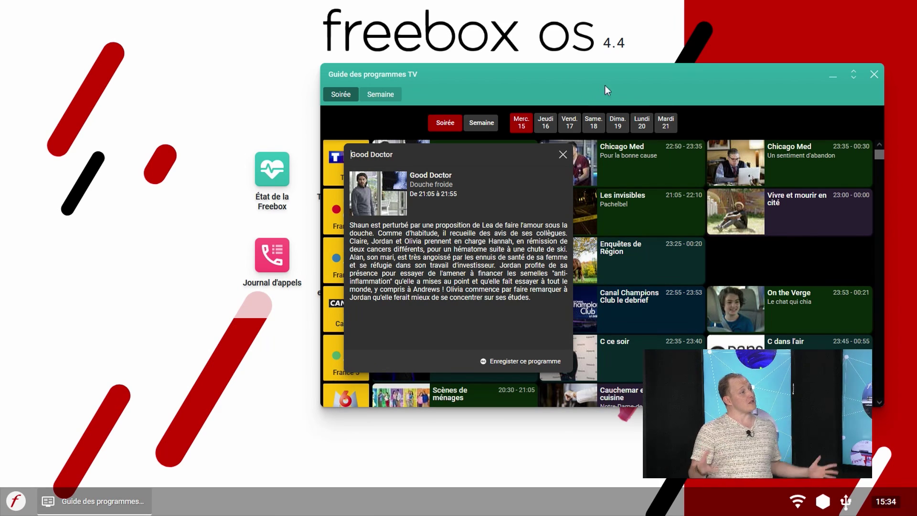
{"action": "left_click", "coordinate": [874, 74]}
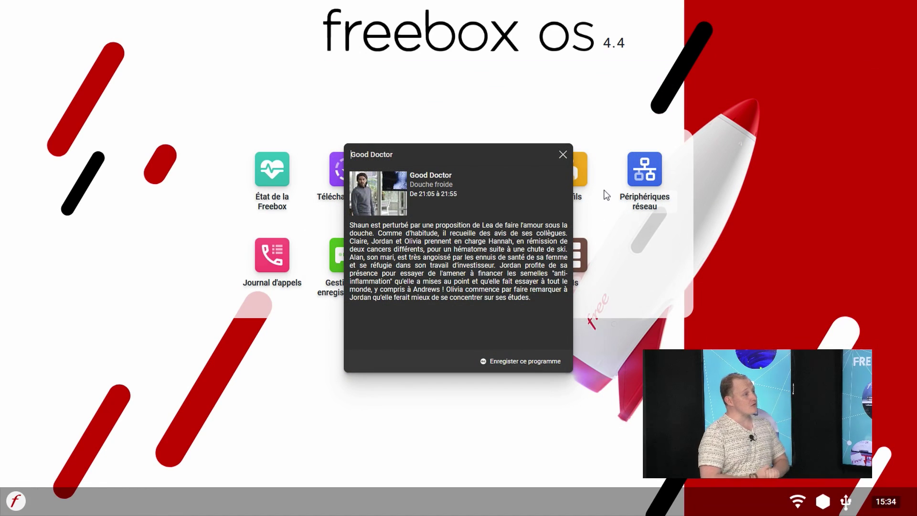
{"action": "left_click", "coordinate": [562, 155]}
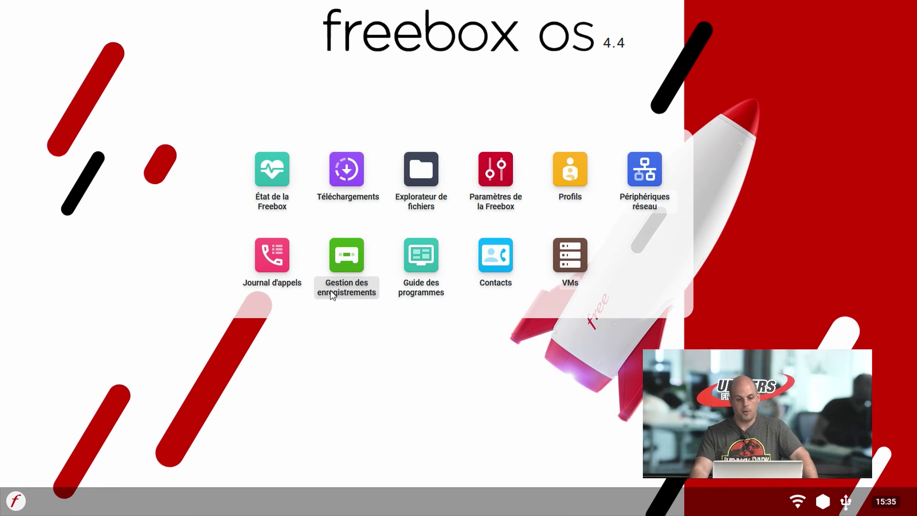
Step: Open Gestion des enregistrements, view the form for programming a recording, close it, and browse the scheduled recordings
{"action": "left_click", "coordinate": [357, 285]}
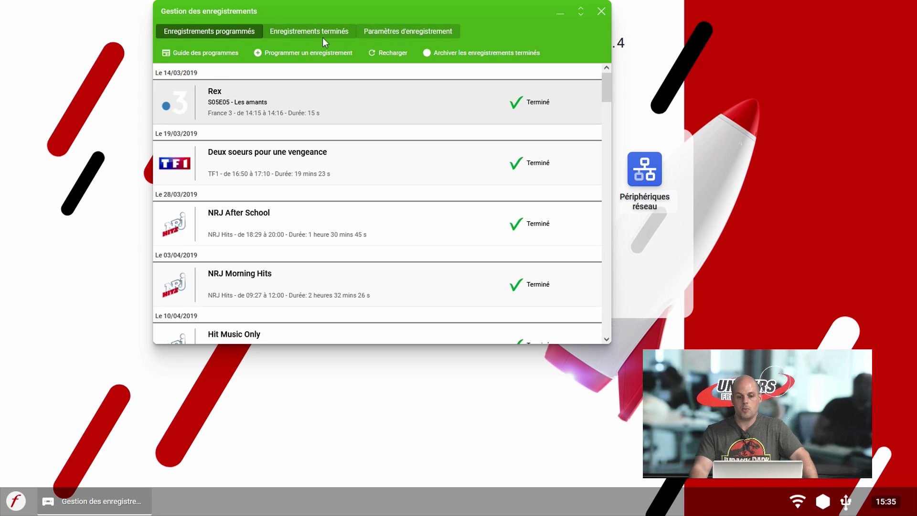
{"action": "left_click", "coordinate": [319, 56]}
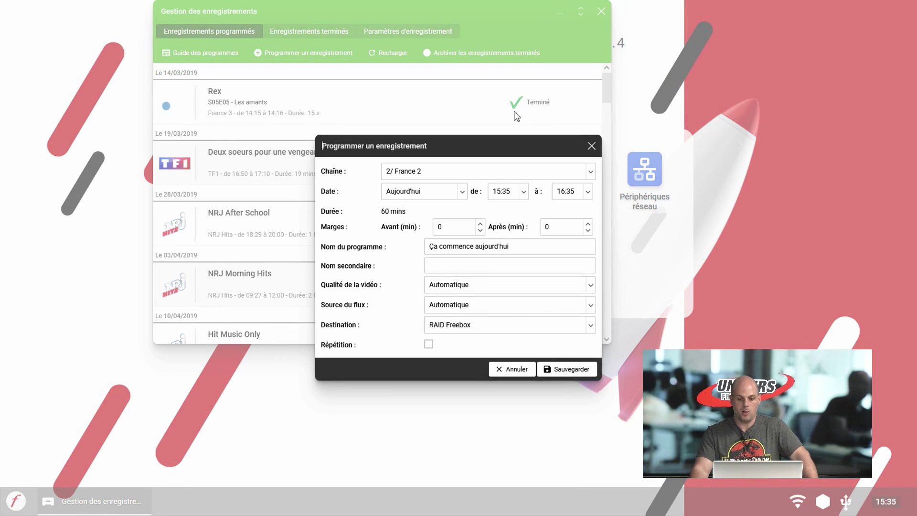
{"action": "left_click", "coordinate": [591, 144]}
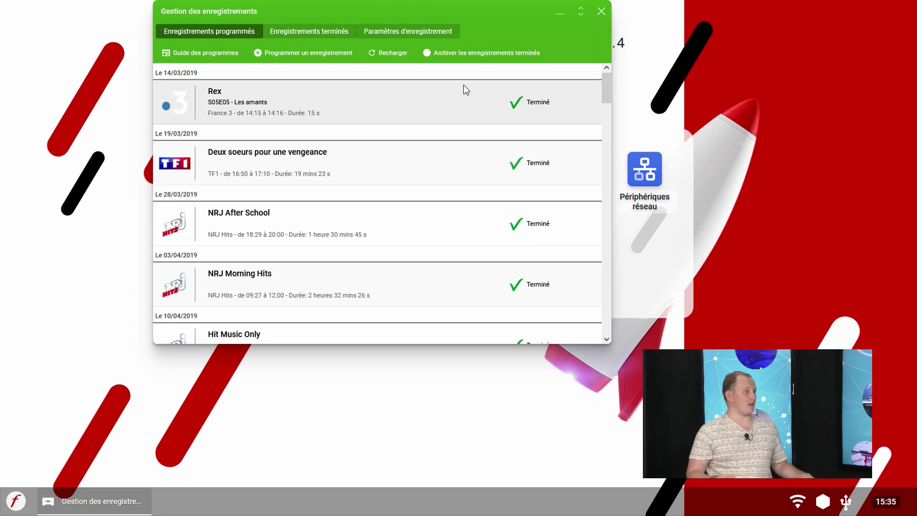
{"action": "scroll", "coordinate": [468, 136], "scroll_direction": "down", "scroll_amount": 15}
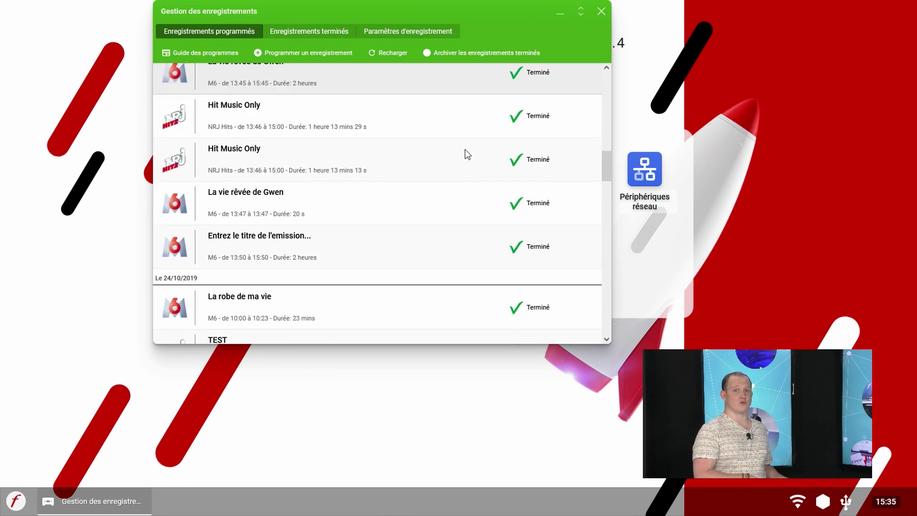
{"action": "scroll", "coordinate": [471, 158], "scroll_direction": "down", "scroll_amount": 4}
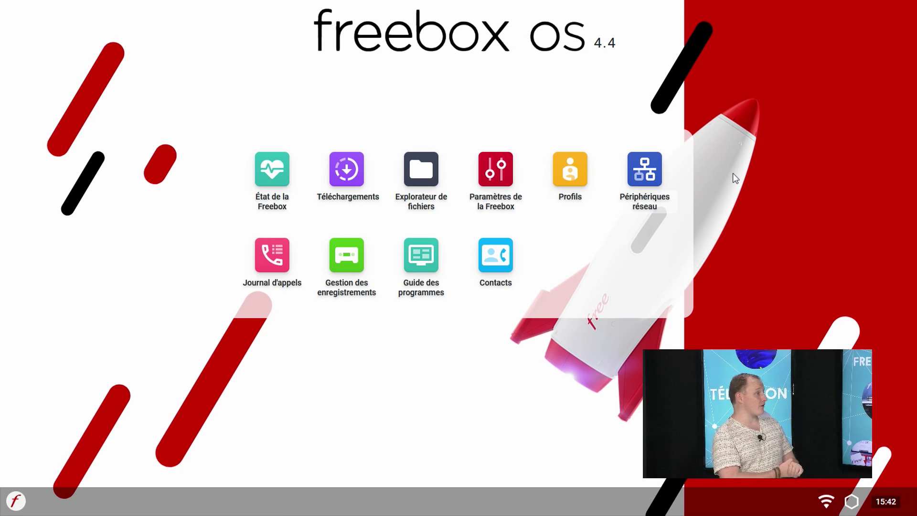
{"action": "left_click", "coordinate": [645, 170]}
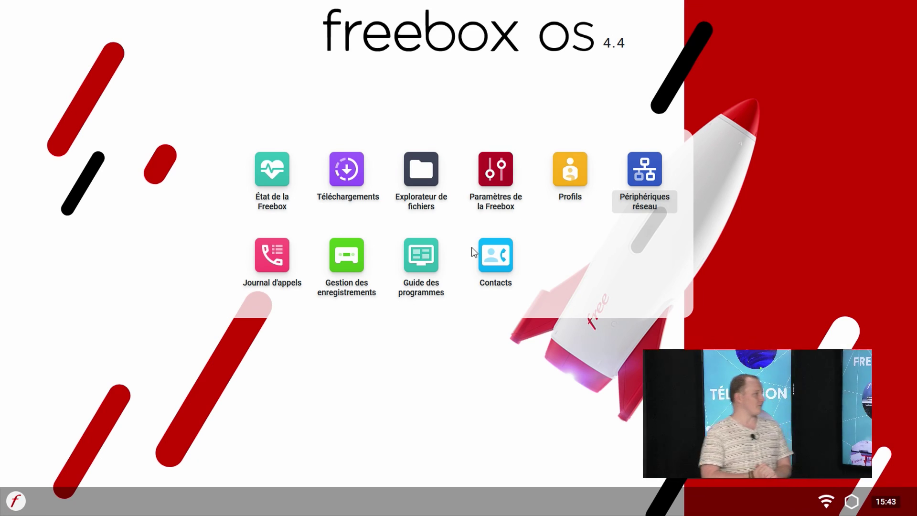
Step: Remove the Profils, Contacts and Gestion des enregistrements icons from the desktop
{"action": "right_click", "coordinate": [572, 179]}
{"action": "left_click", "coordinate": [602, 191]}
{"action": "right_click", "coordinate": [433, 254]}
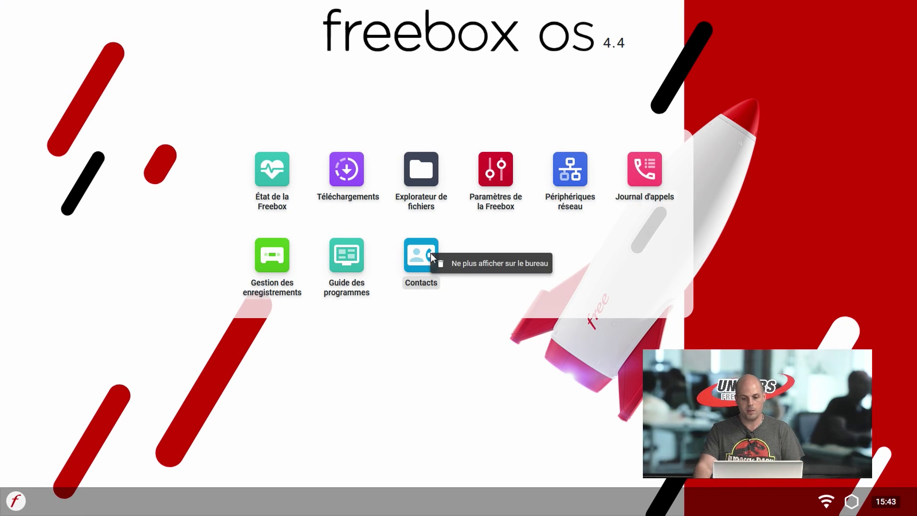
{"action": "left_click", "coordinate": [444, 262]}
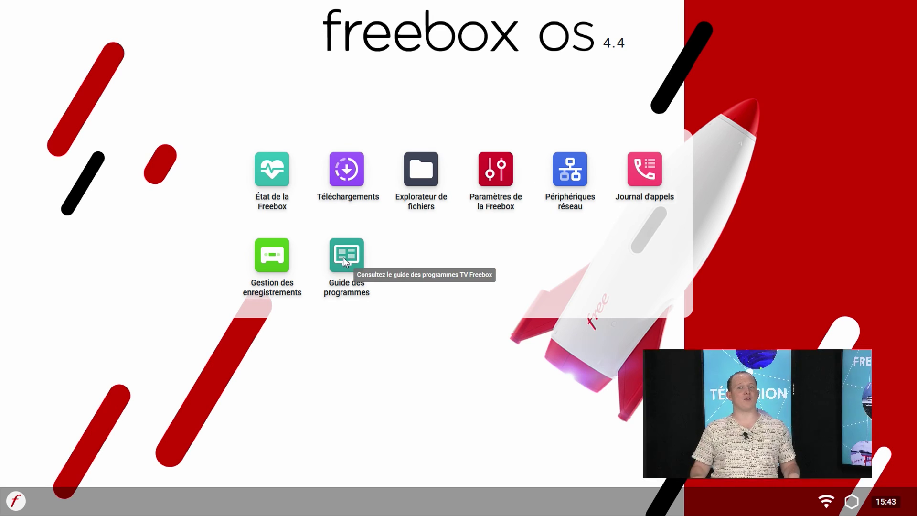
{"action": "right_click", "coordinate": [277, 265]}
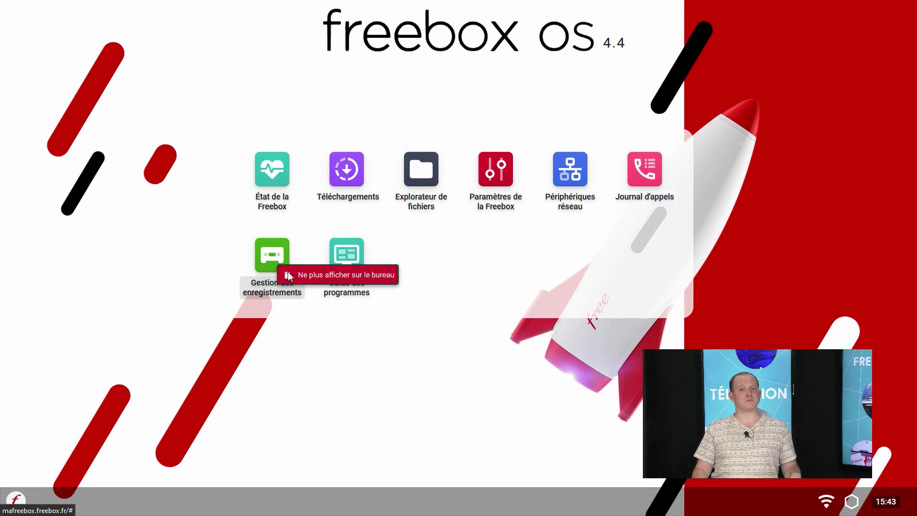
{"action": "left_click", "coordinate": [288, 273]}
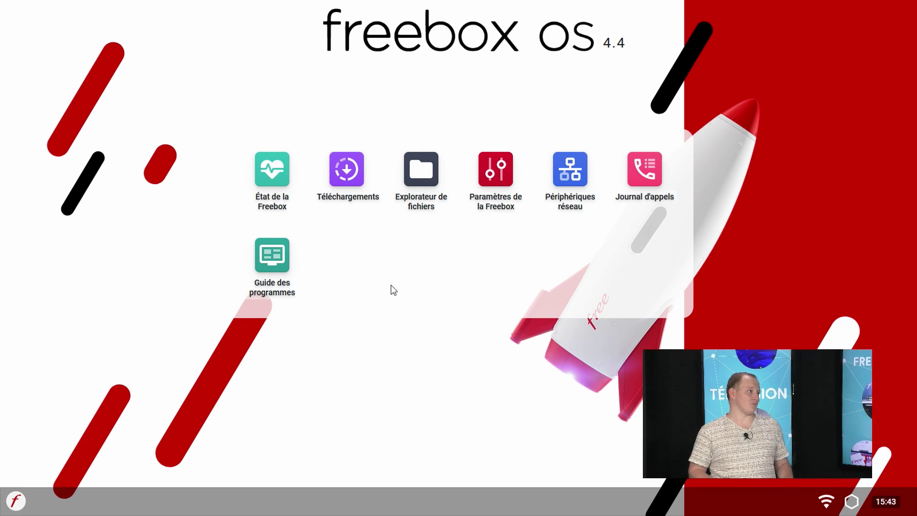
Step: Restore the default desktop icons
{"action": "right_click", "coordinate": [391, 286]}
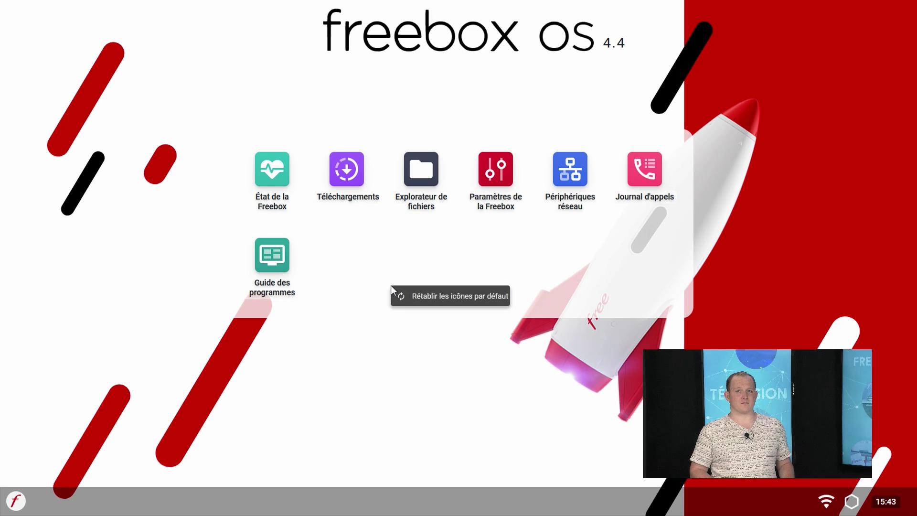
{"action": "left_click", "coordinate": [414, 295]}
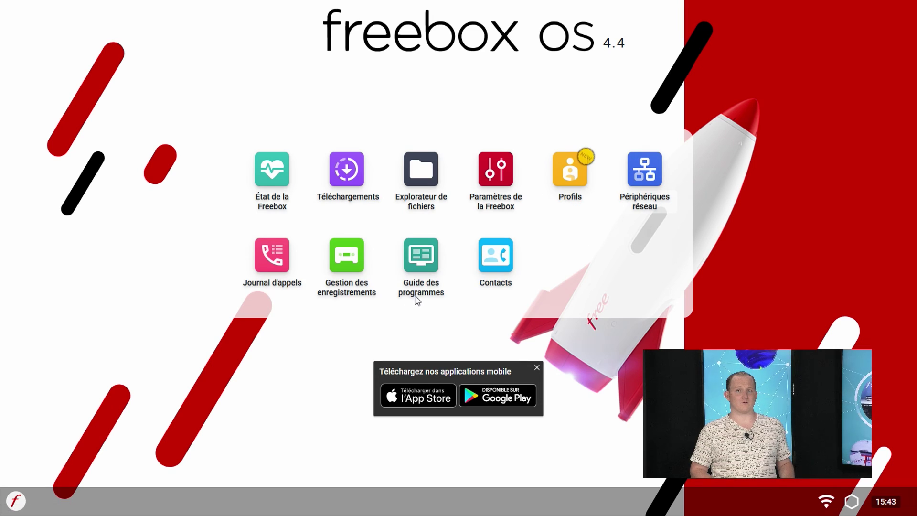